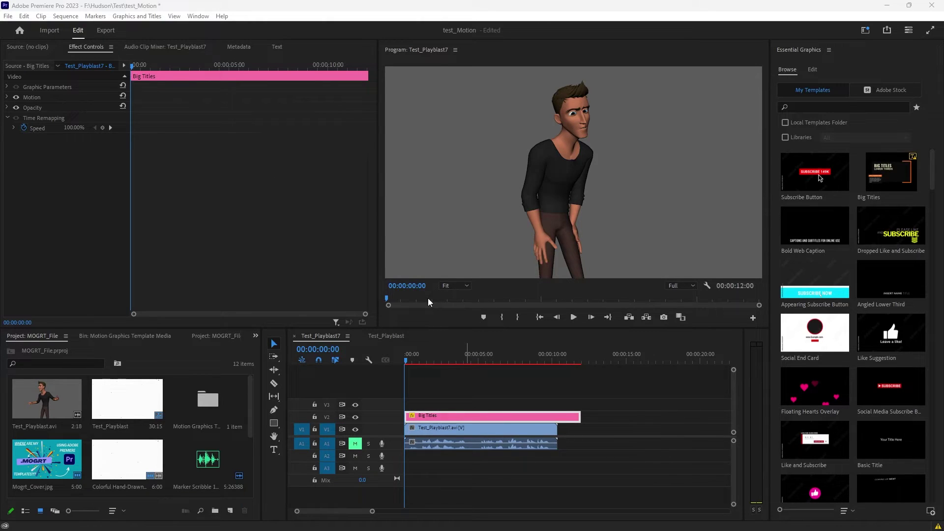
- Make the sequence timeline active and select the Big Titles template
left_click(329, 335)
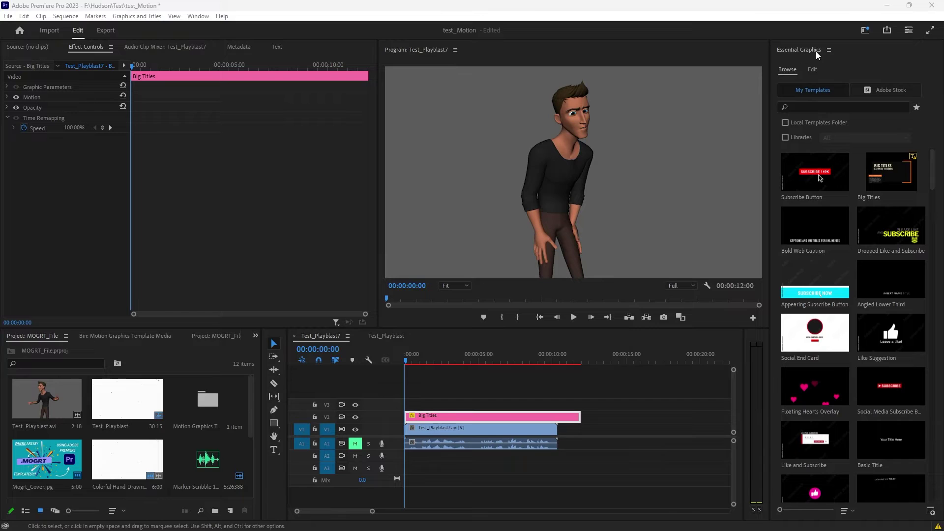
left_click(897, 178)
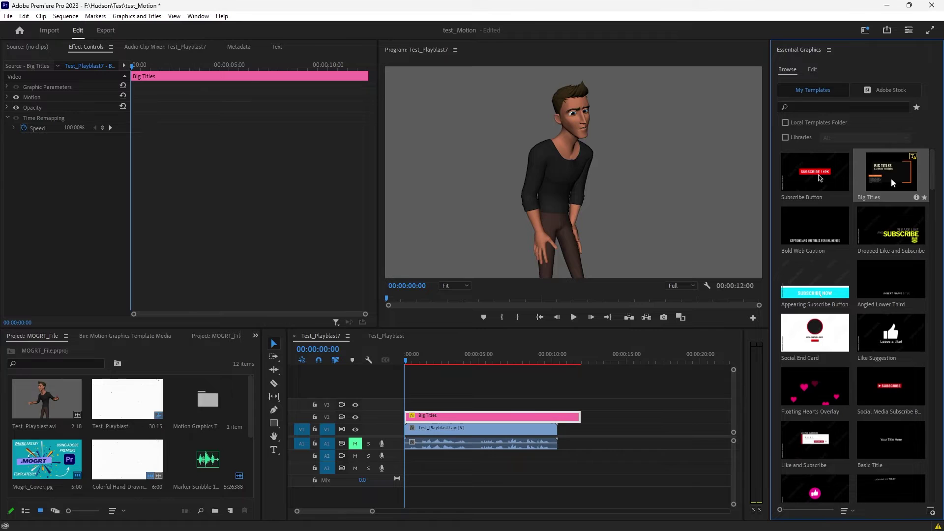
- Cancel the install-template browser twice, once via Graphics and Titles, then refocus Essential Graphics
left_click(930, 512)
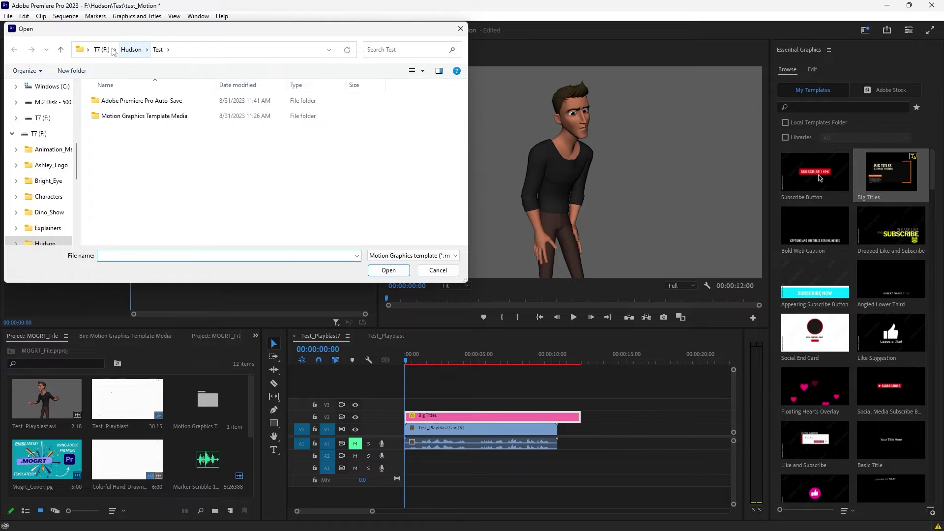
left_click(460, 29)
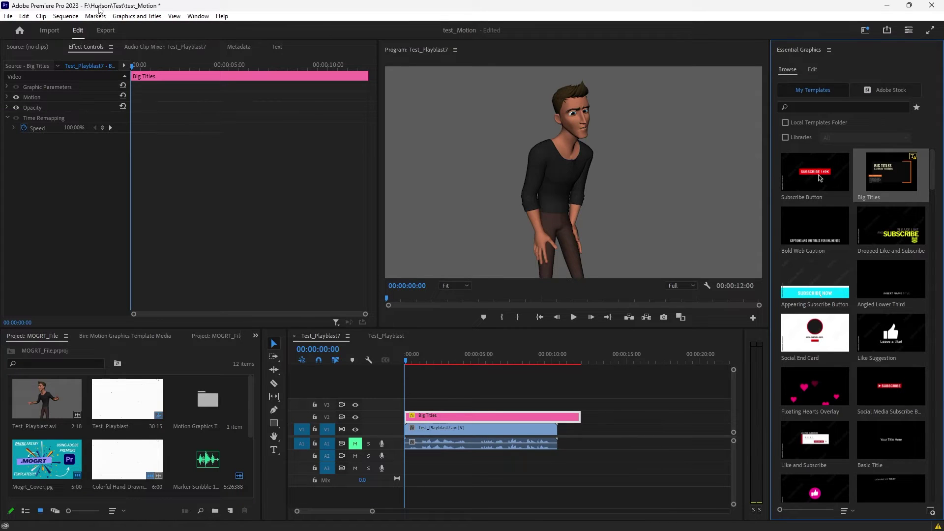
left_click(150, 16)
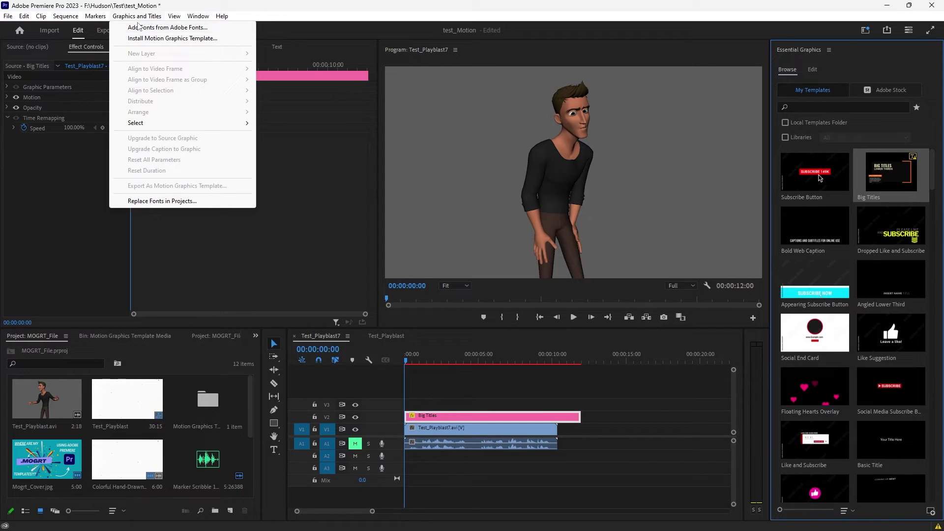
left_click(160, 40)
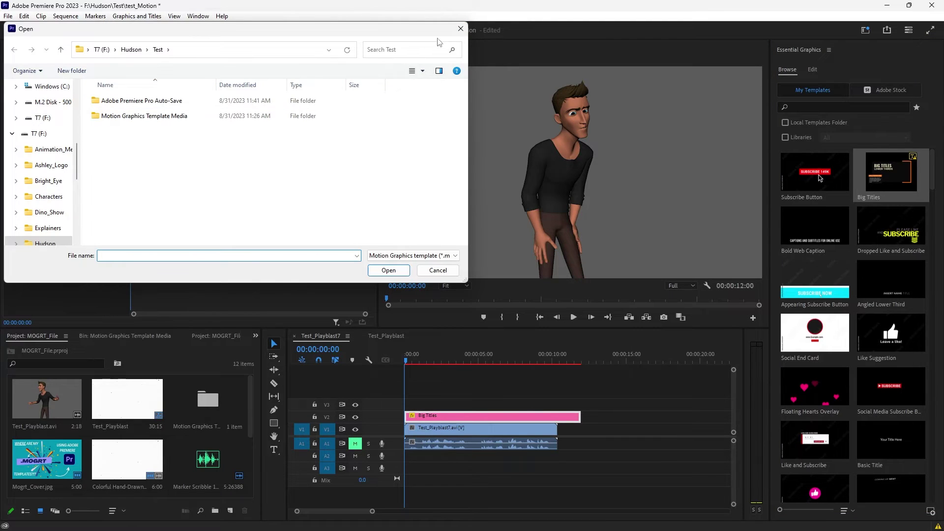
left_click(460, 29)
left_click(903, 184)
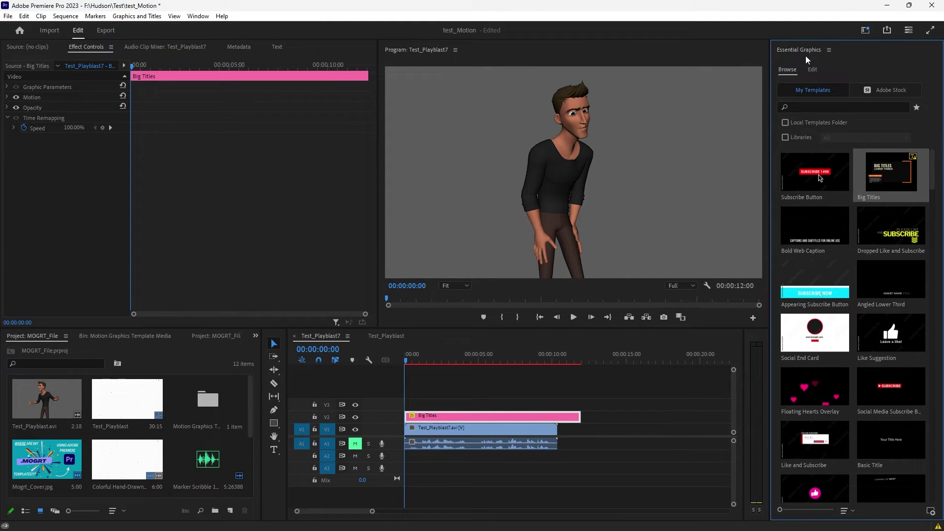
scroll(852, 237, "down", 1)
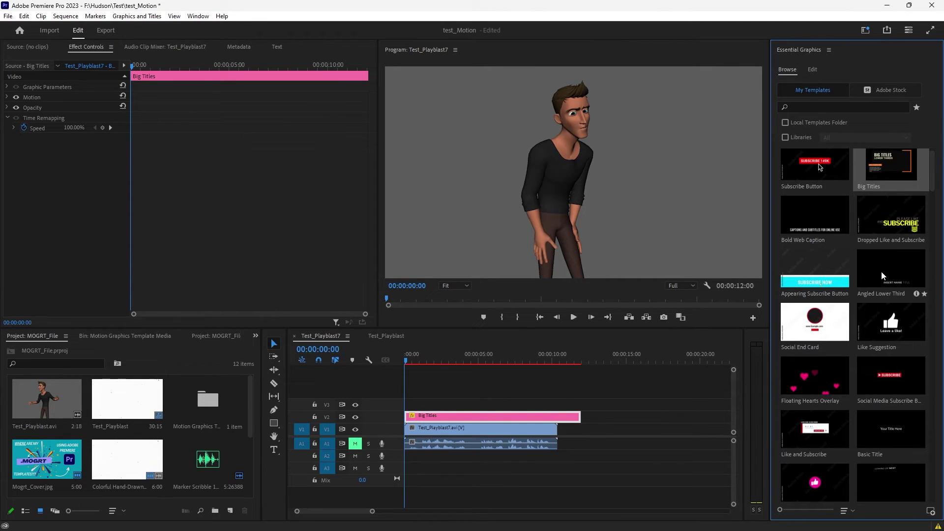
scroll(870, 258, "up", 1)
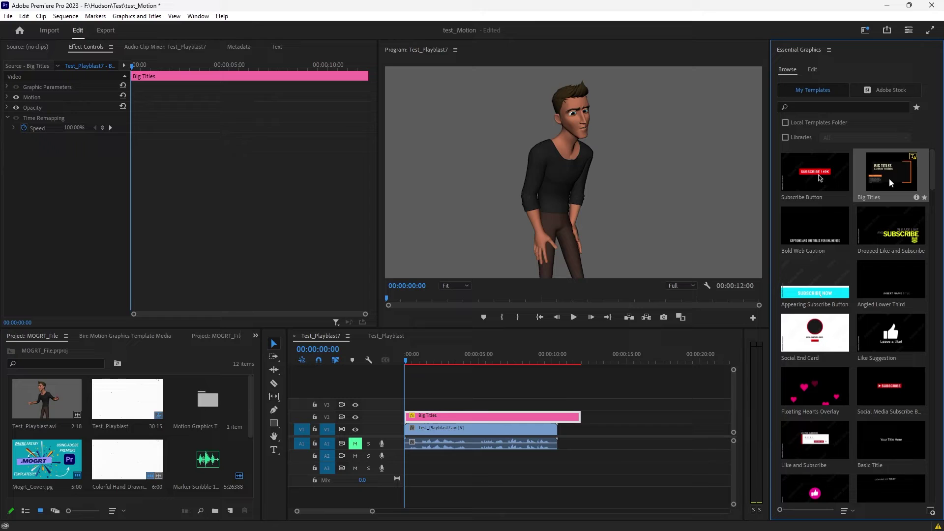
- Place Big Titles on track V3 above the character clip and preview it near two seconds
left_click_drag(888, 178, 428, 415)
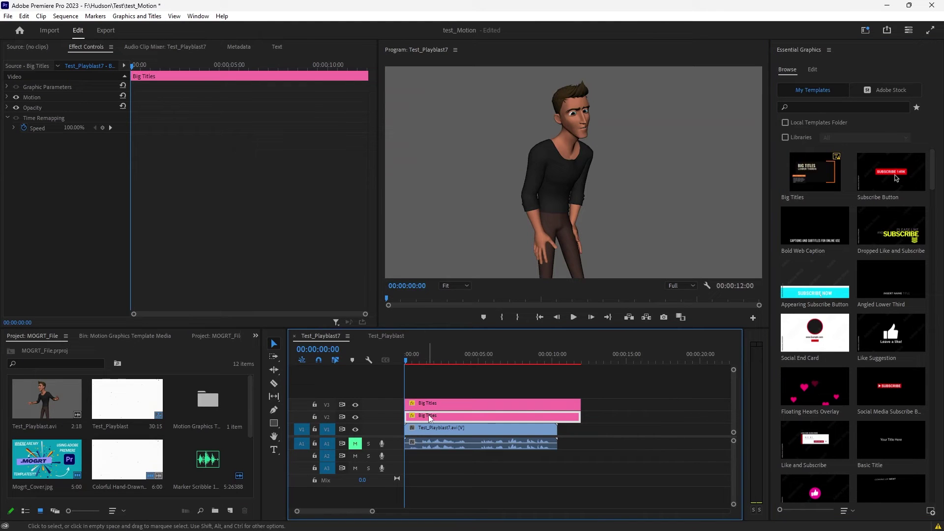
left_click(439, 409)
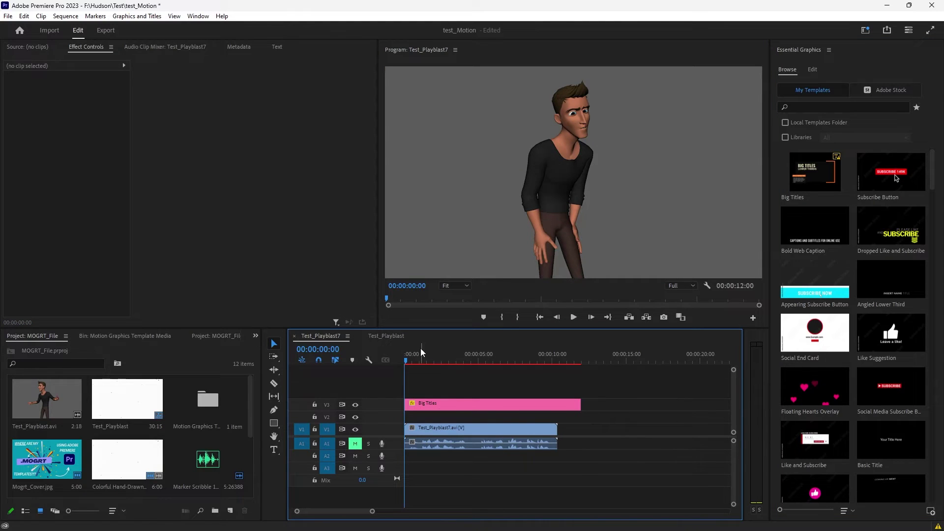
mouse_move(409, 362)
left_mouse_down()
mouse_move(442, 370)
mouse_move(520, 418)
mouse_move(557, 462)
mouse_move(503, 455)
left_mouse_up()
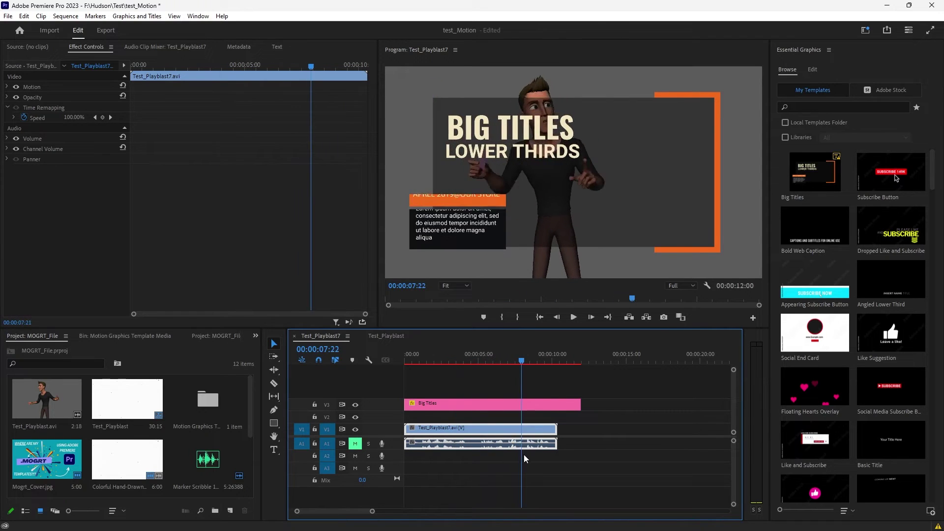
mouse_move(502, 454)
left_mouse_down()
mouse_move(506, 446)
mouse_move(473, 450)
left_mouse_up()
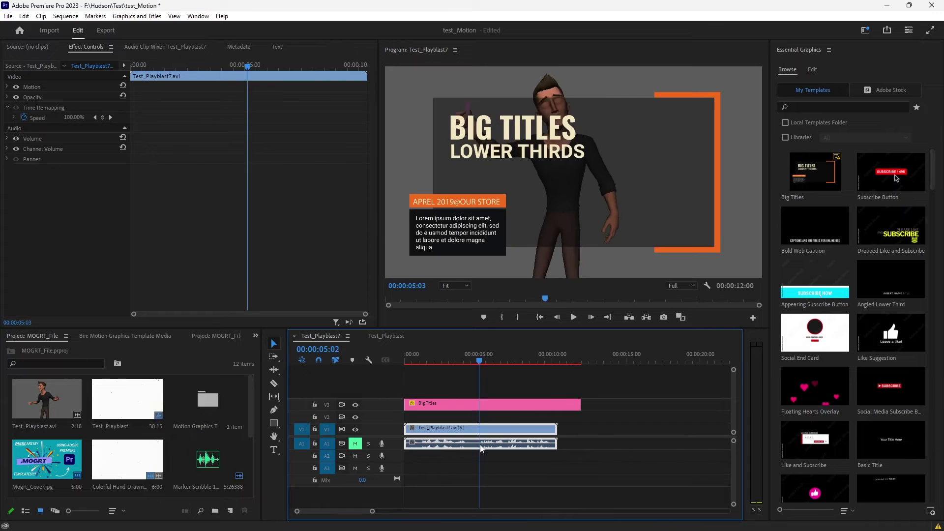
scroll(844, 262, "down", 2)
scroll(844, 261, "down", 3)
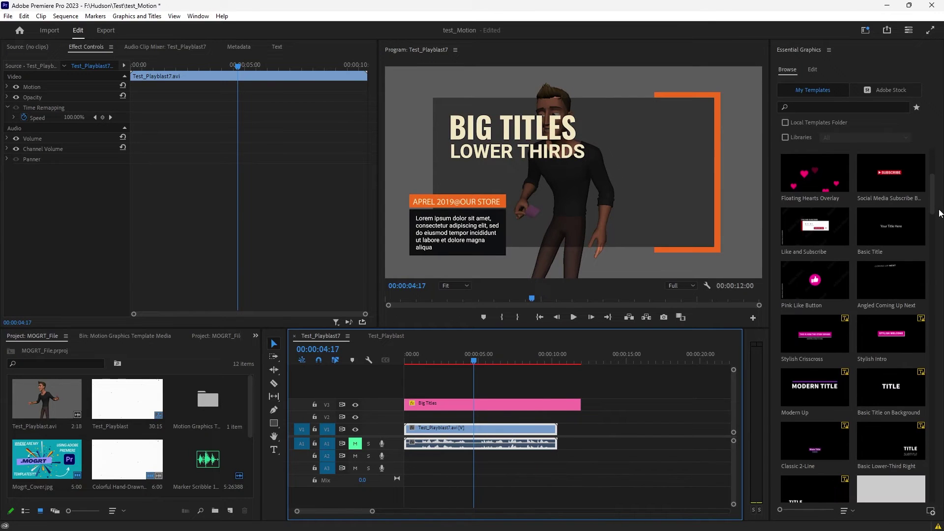
mouse_move(933, 207)
left_mouse_down()
mouse_move(943, 305)
mouse_move(929, 473)
mouse_move(931, 167)
left_mouse_up()
left_click(863, 104)
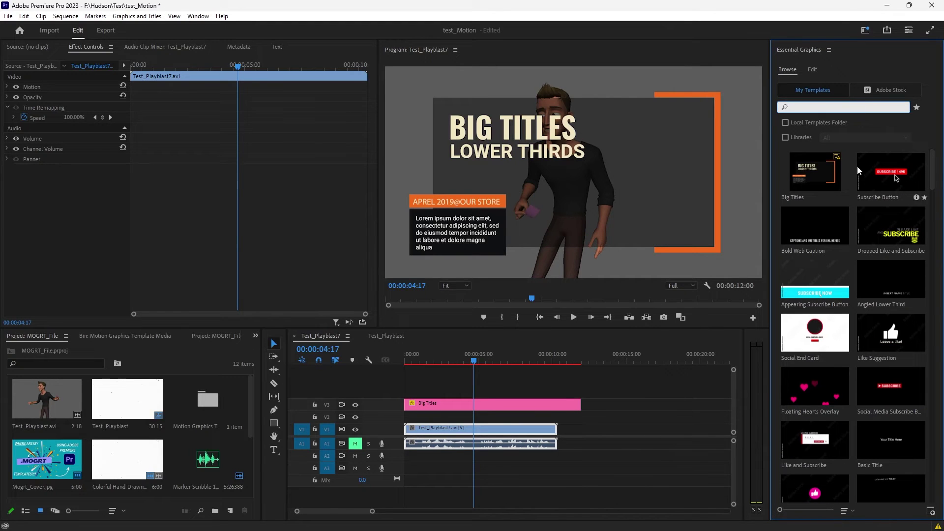
- Select the Big Titles clip and raise its Global X Position from 960 to about 1093
mouse_move(814, 172)
left_click(811, 71)
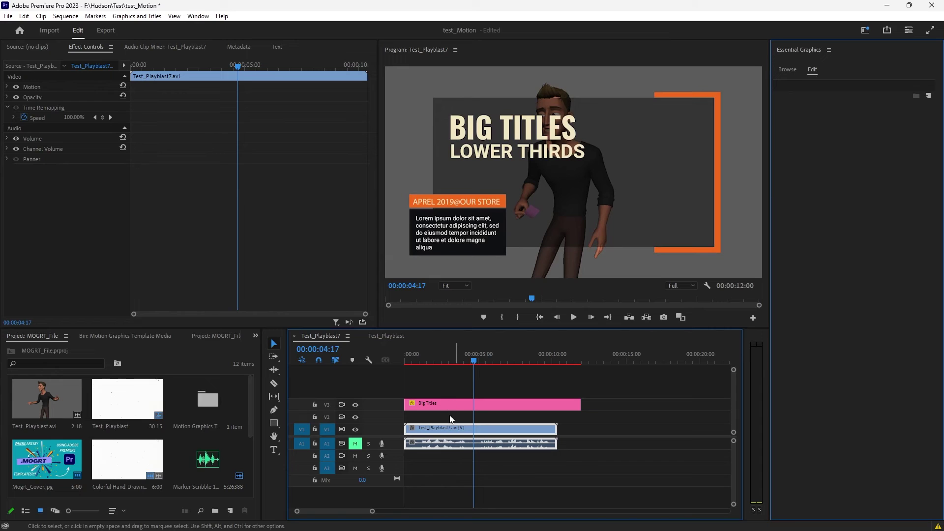
left_click(557, 408)
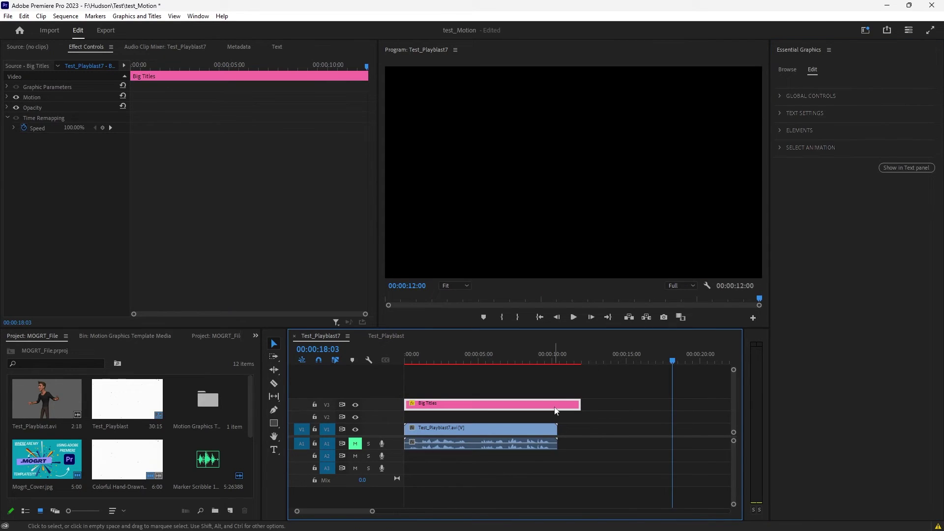
left_click(502, 357)
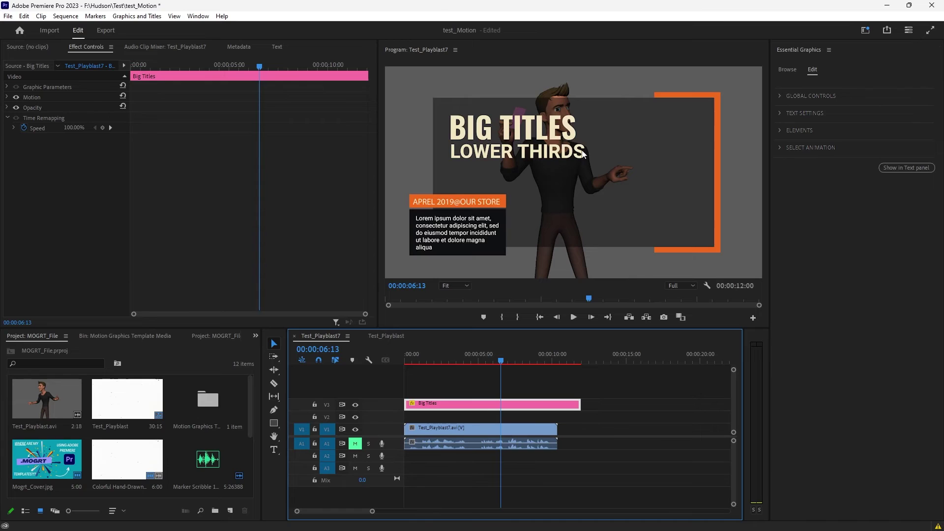
left_click(780, 97)
left_click_drag(857, 132, 868, 133)
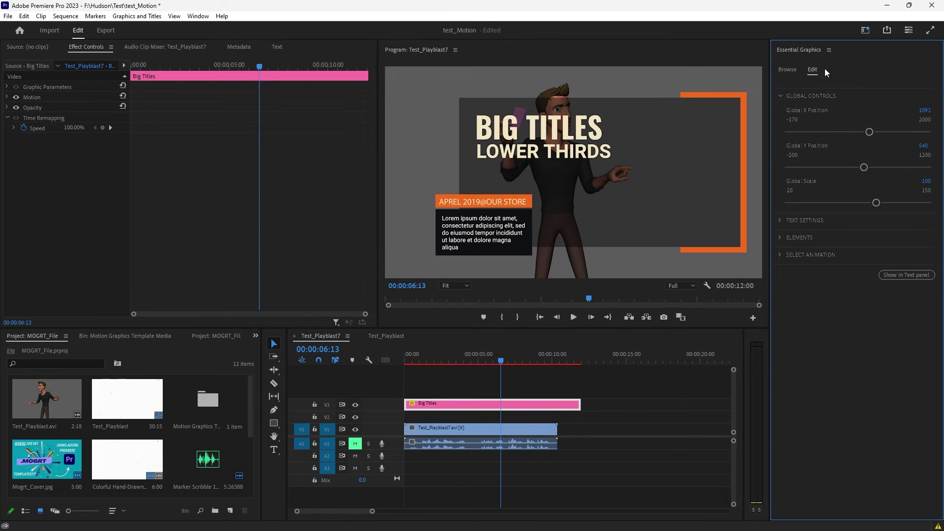
left_click(781, 94)
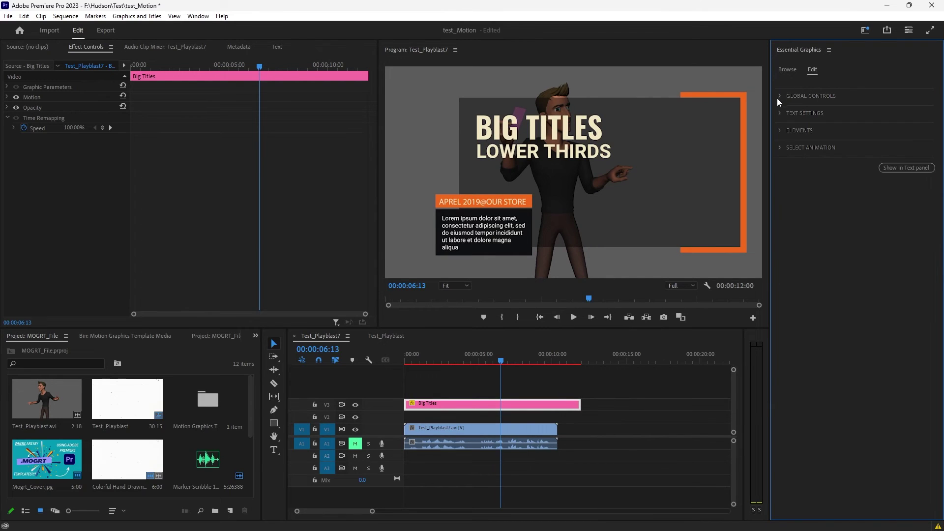
- Enable the Animation_2 arrow layout under Select Animation and preview it
left_click(781, 147)
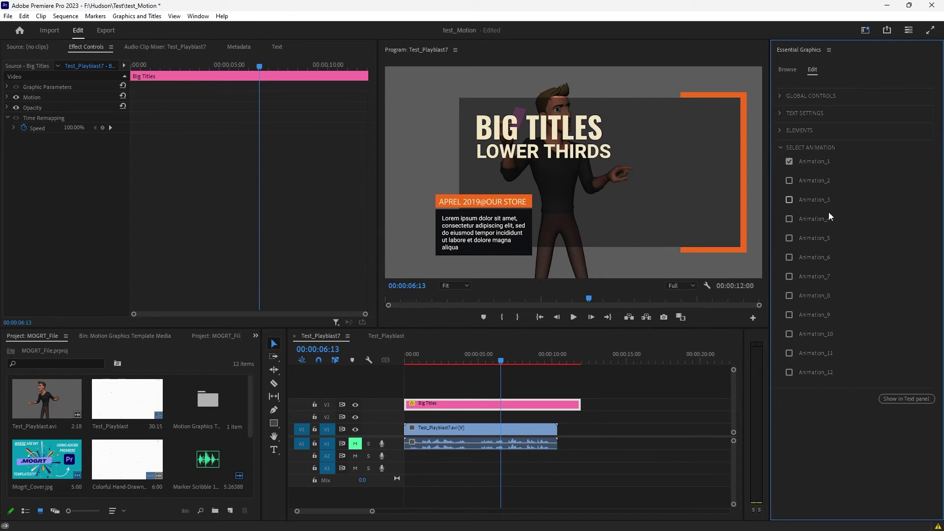
left_click(791, 161)
left_click(790, 180)
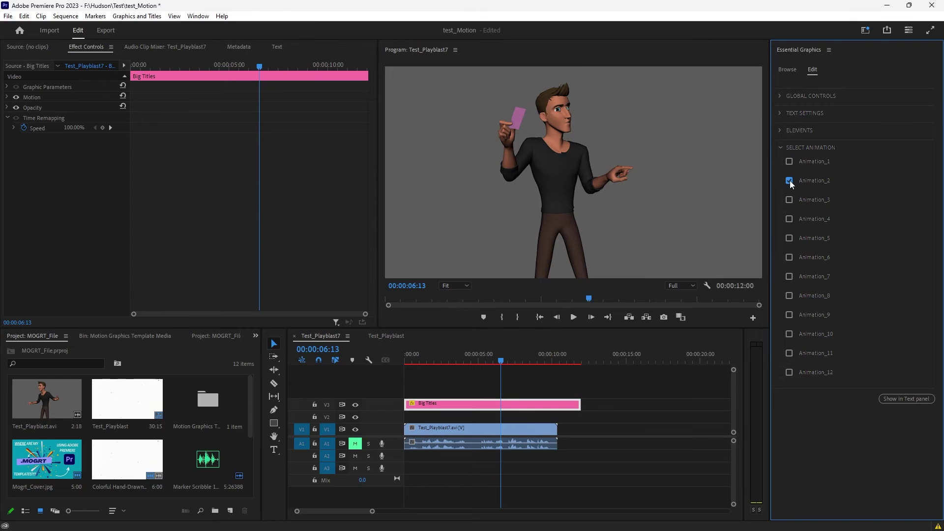
left_click_drag(501, 360, 492, 360)
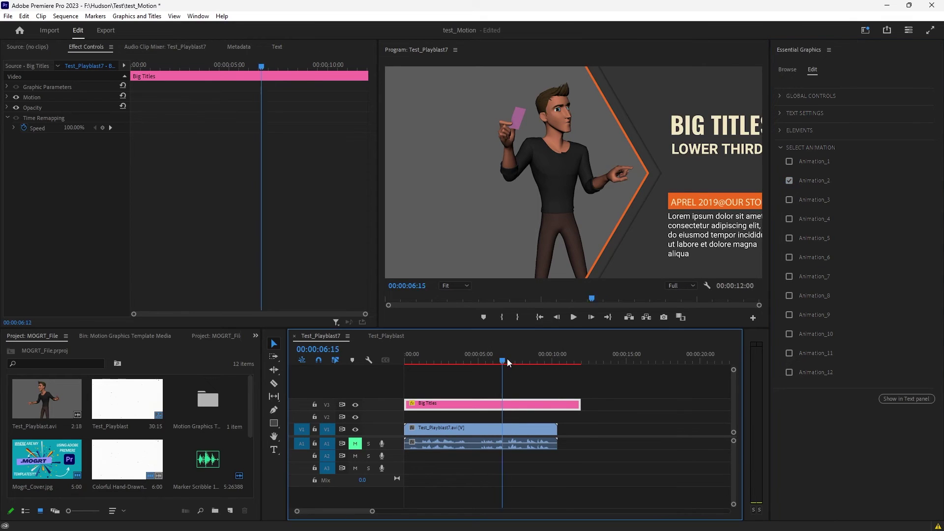
- Set the title's Global X Position to 969 and preview it later in the clip
left_click(779, 96)
left_click_drag(848, 132, 860, 131)
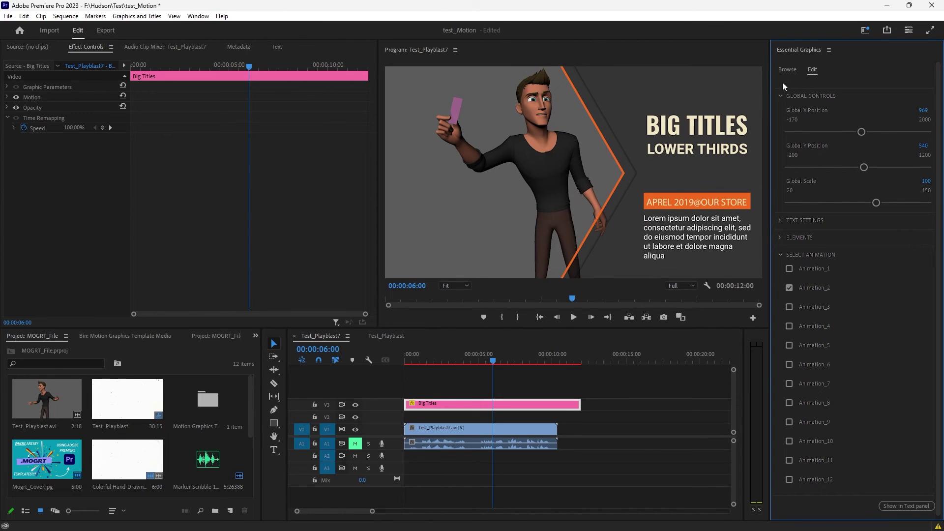
left_click(781, 97)
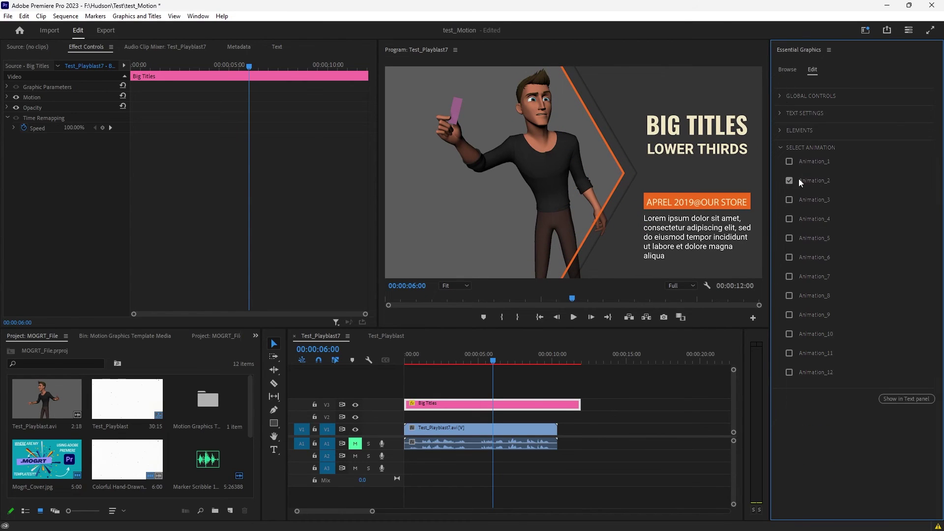
left_click_drag(453, 363, 518, 367)
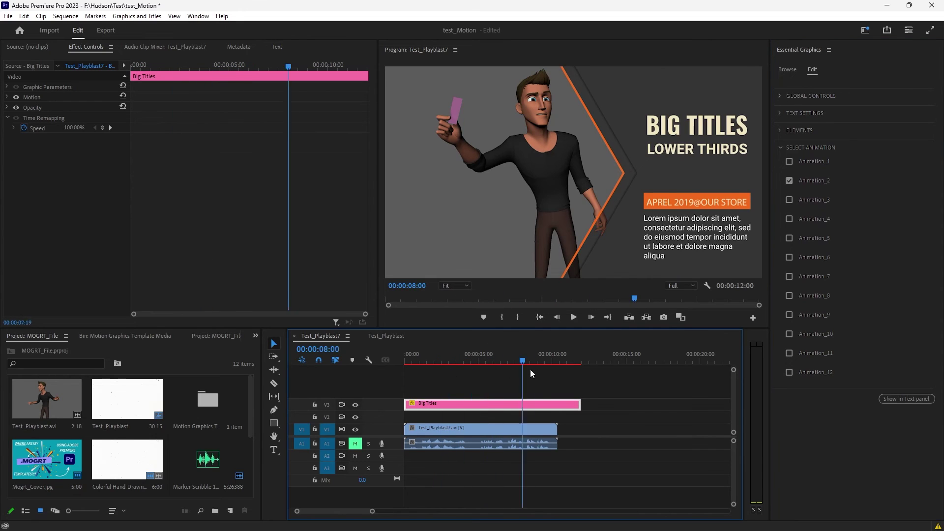
- Enable and preview the Animation_3 variant, then turn it off
left_click(790, 200)
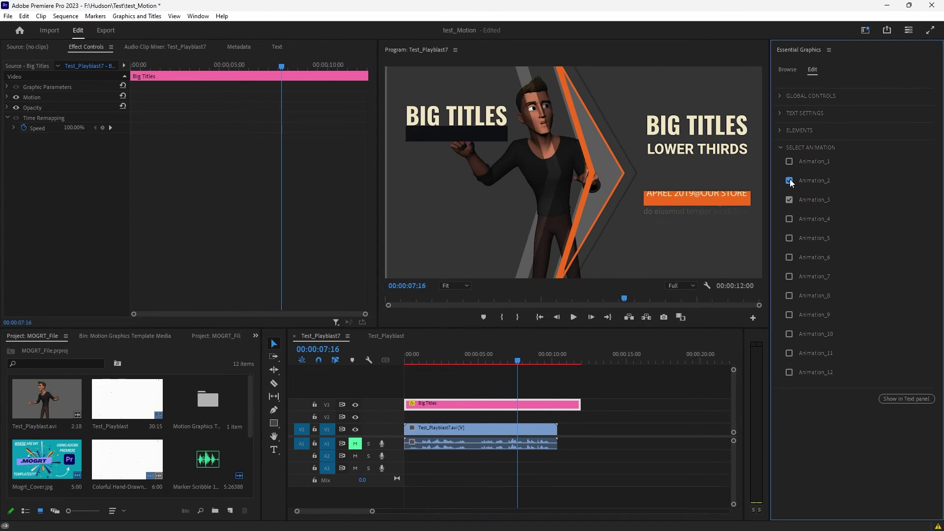
mouse_move(410, 359)
left_mouse_down()
mouse_move(546, 369)
mouse_move(471, 373)
left_mouse_up()
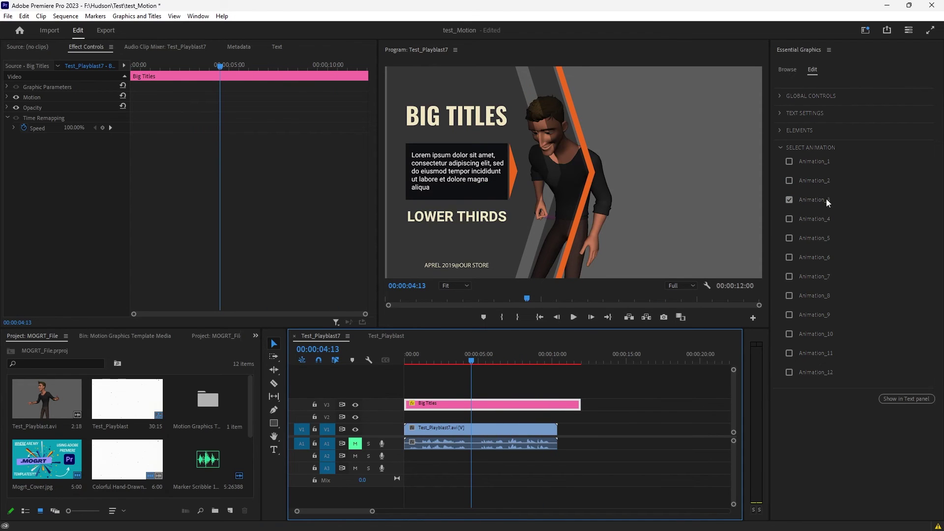
left_click(789, 200)
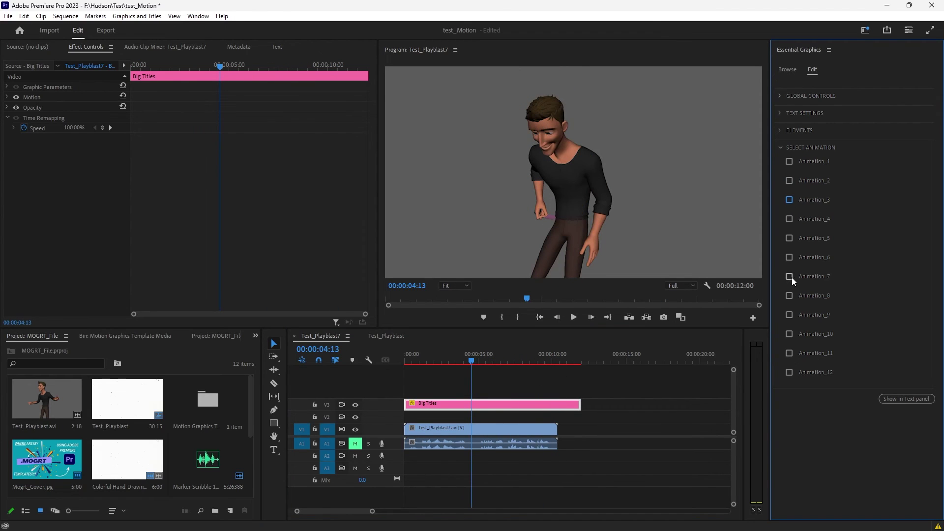
- Enable Animation_7 and preview the three-line Modern Design title
left_click(790, 276)
mouse_move(480, 359)
left_mouse_down()
mouse_move(520, 363)
mouse_move(494, 369)
left_mouse_up()
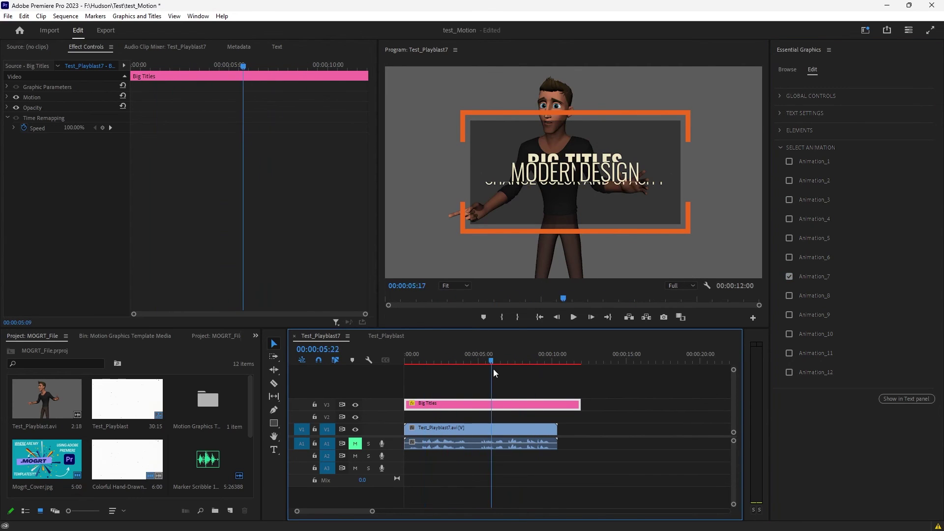
left_click_drag(494, 369, 484, 366)
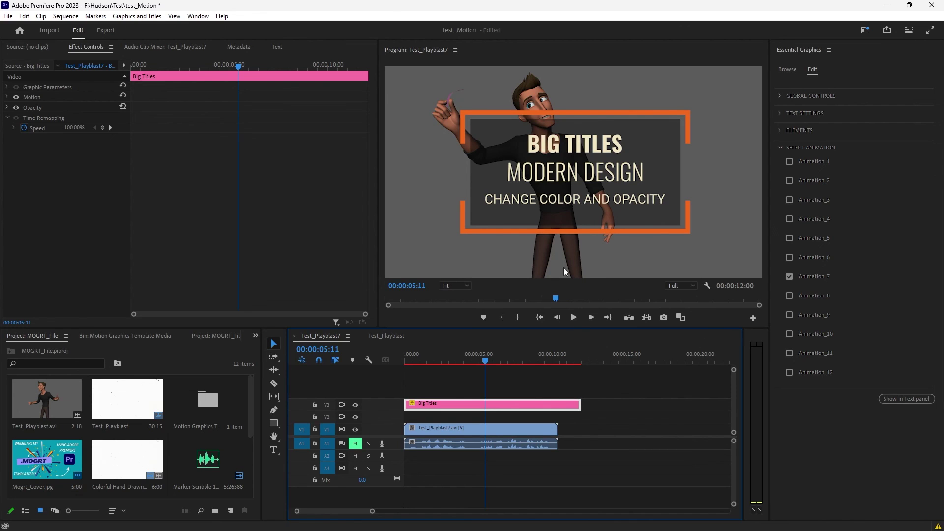
- Collapse Select Animation, return to the Browse template library, and preview the title
left_click(780, 147)
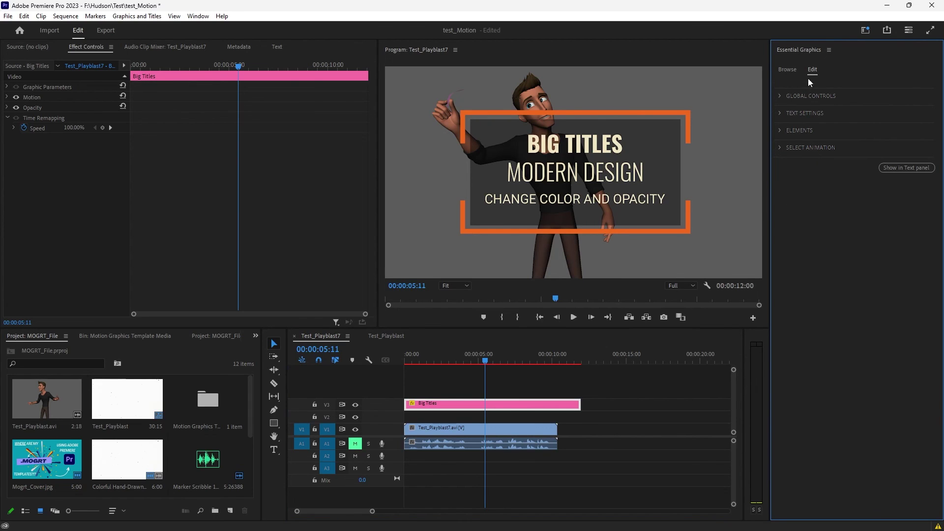
left_click(790, 71)
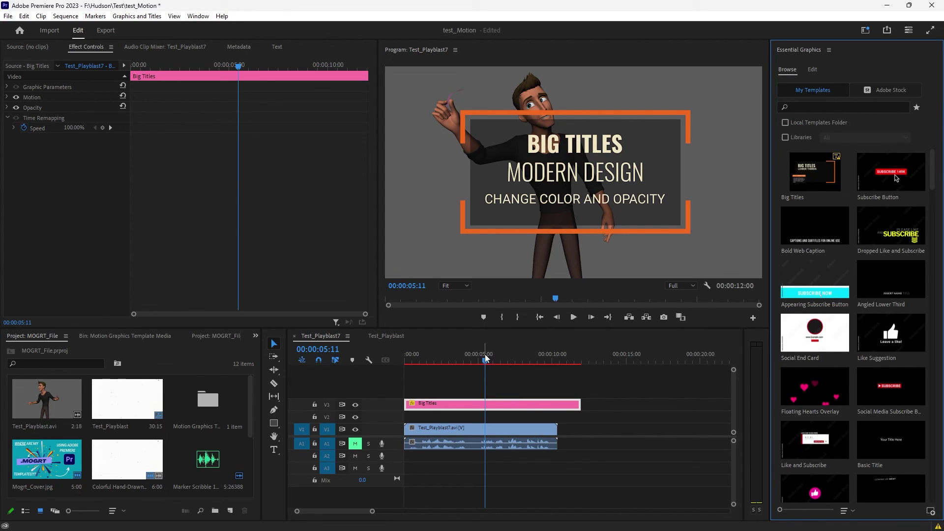
mouse_move(486, 361)
left_mouse_down()
mouse_move(539, 361)
mouse_move(469, 361)
left_mouse_up()
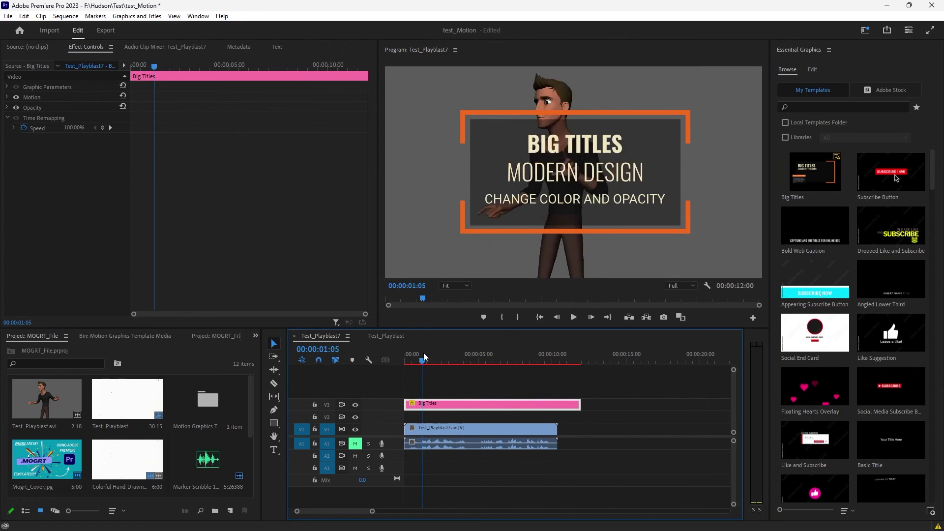